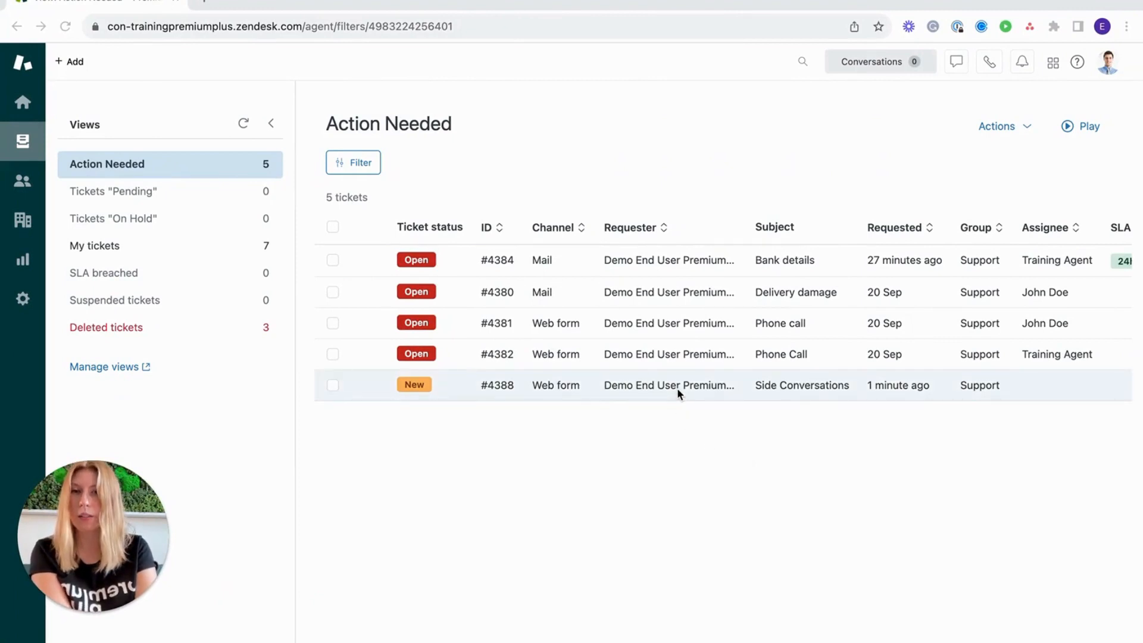
On ticket #4388, apply the on-hold side-conversation macro and send the 'Question' side conversation
left_click(678, 388)
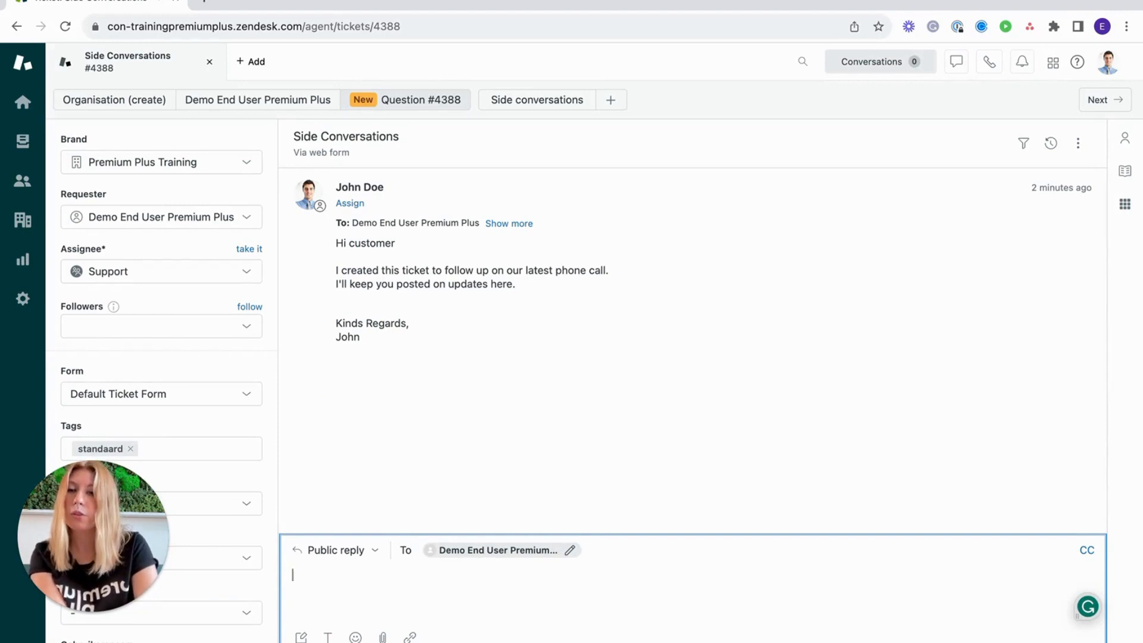
left_click(134, 638)
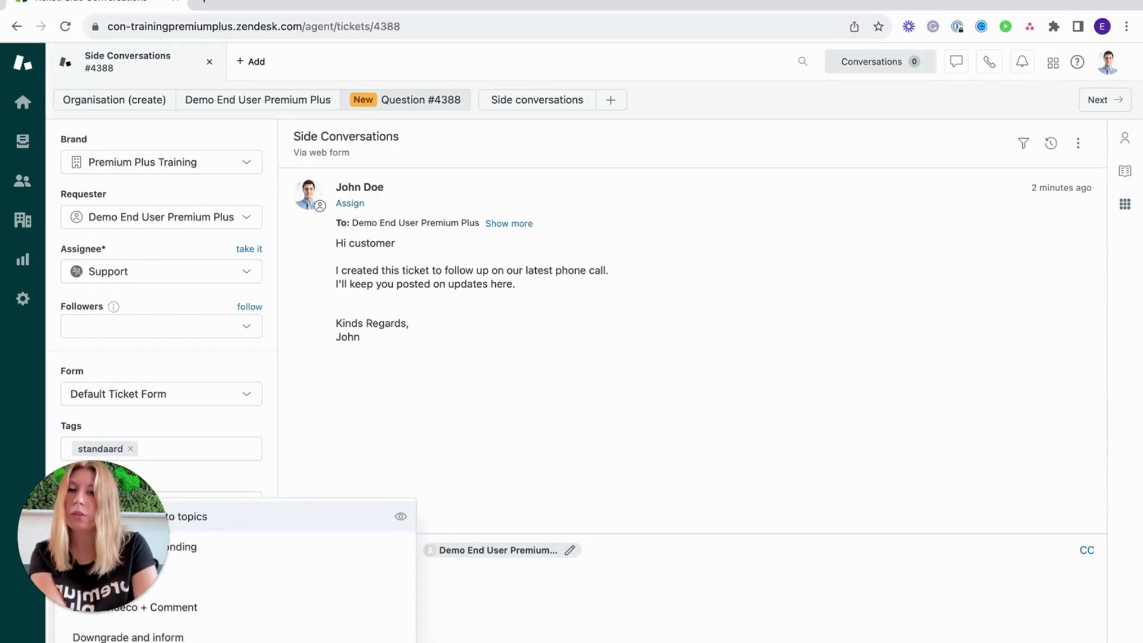
mouse_move(232, 577)
left_click(200, 590)
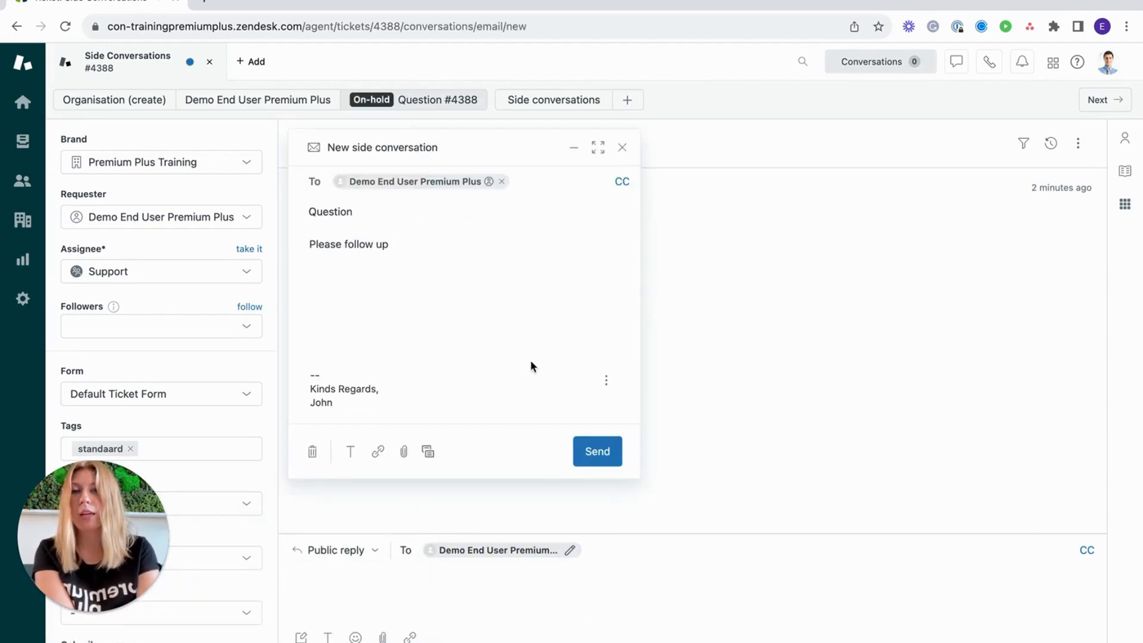
left_click(607, 452)
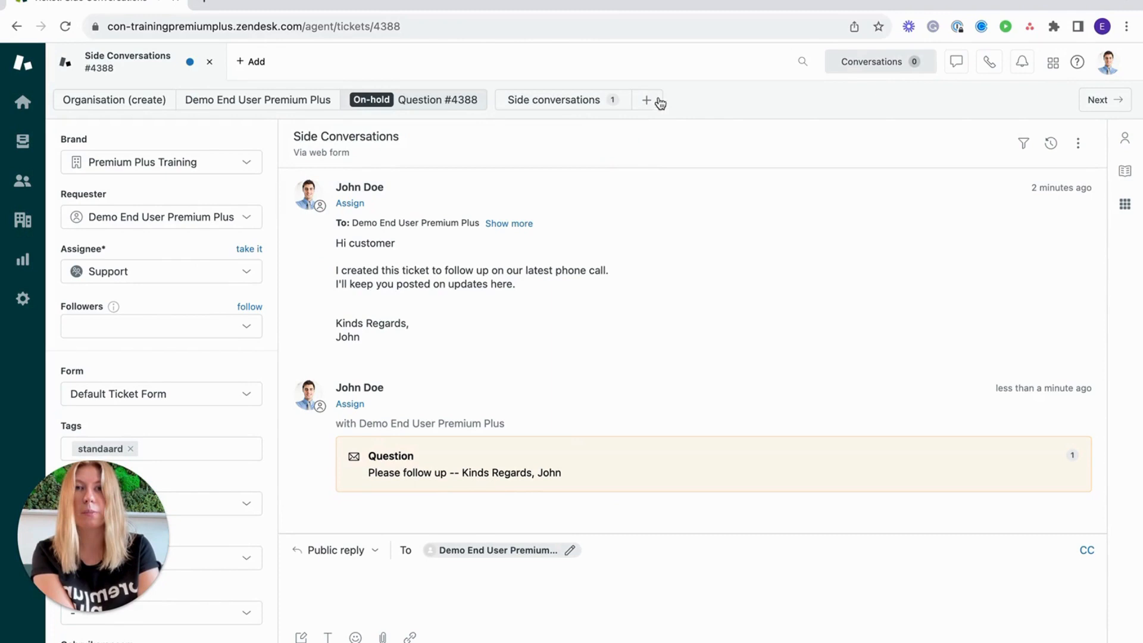
Send a new 'demo please' side conversation to Demo End User Premium Plus from the + button
left_click(646, 100)
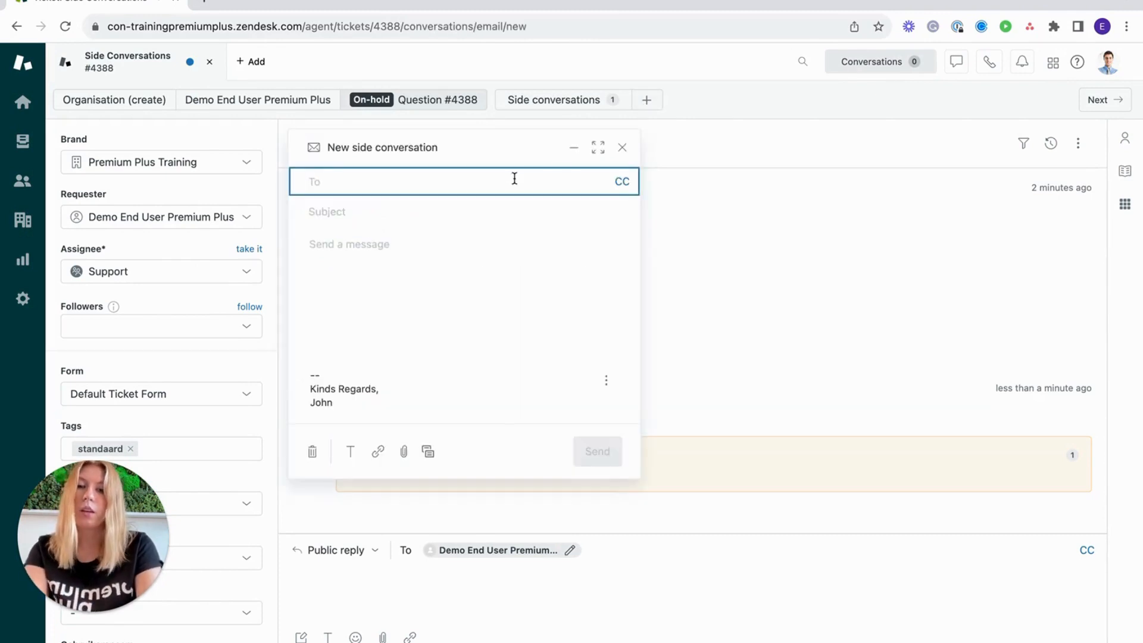
type("demo")
left_click(454, 230)
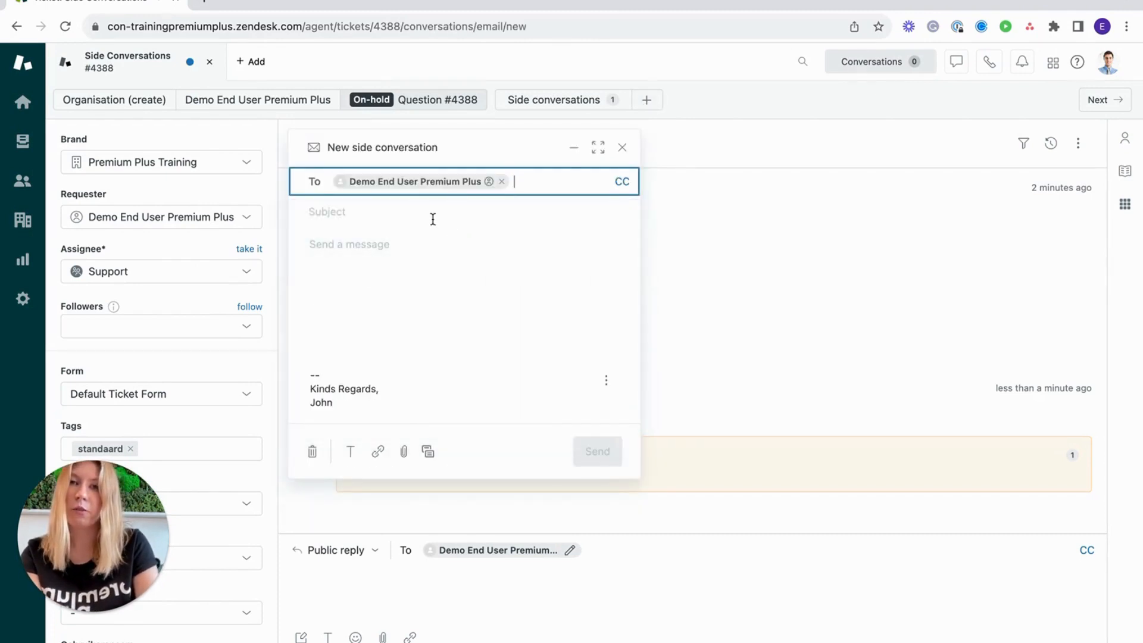
left_click(432, 215)
type("demo plea")
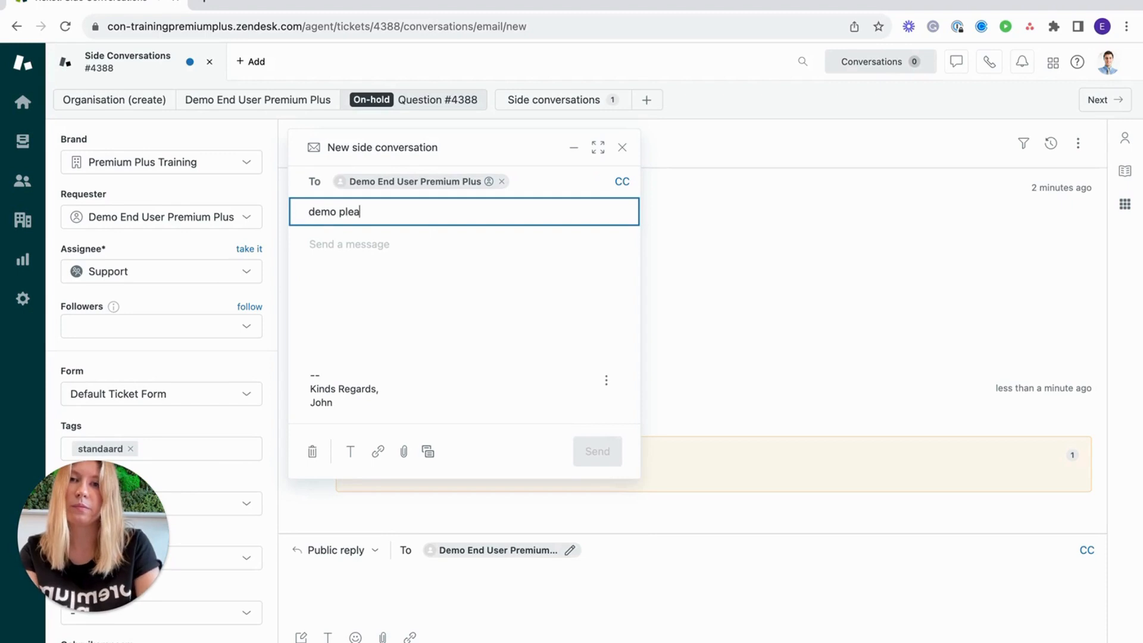
type("se")
left_click(401, 252)
type("demo")
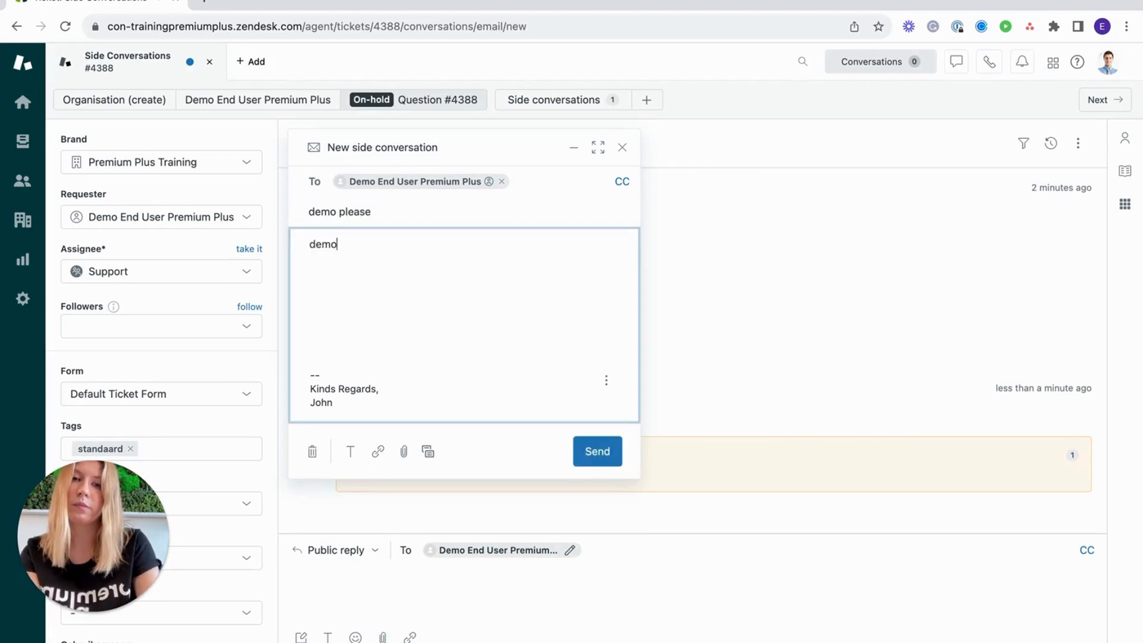
left_click(598, 446)
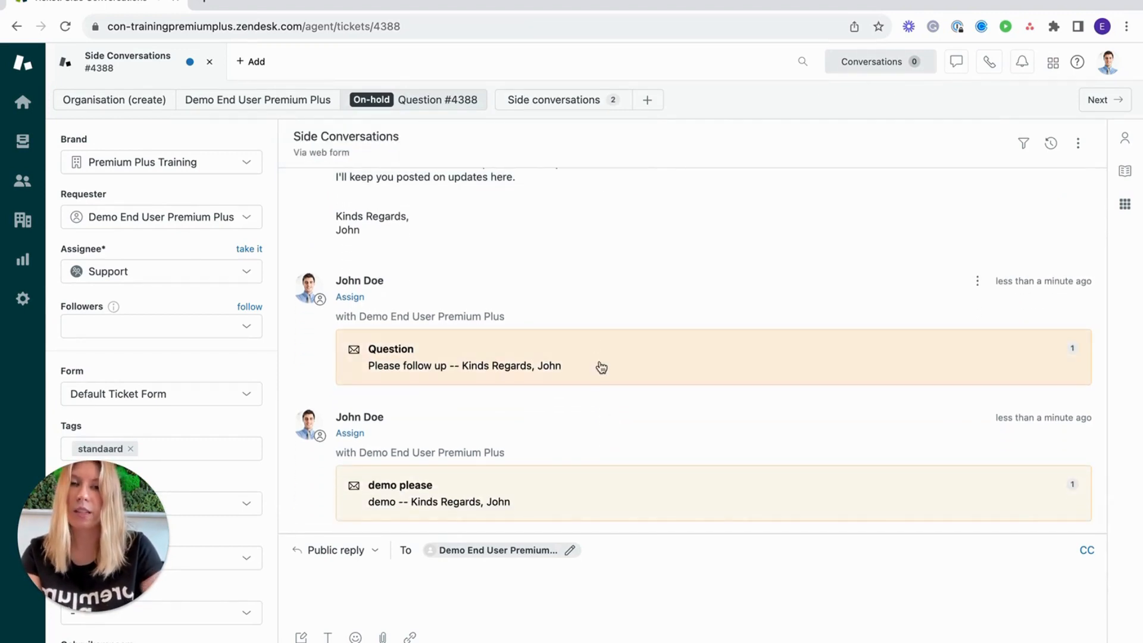
mouse_move(593, 349)
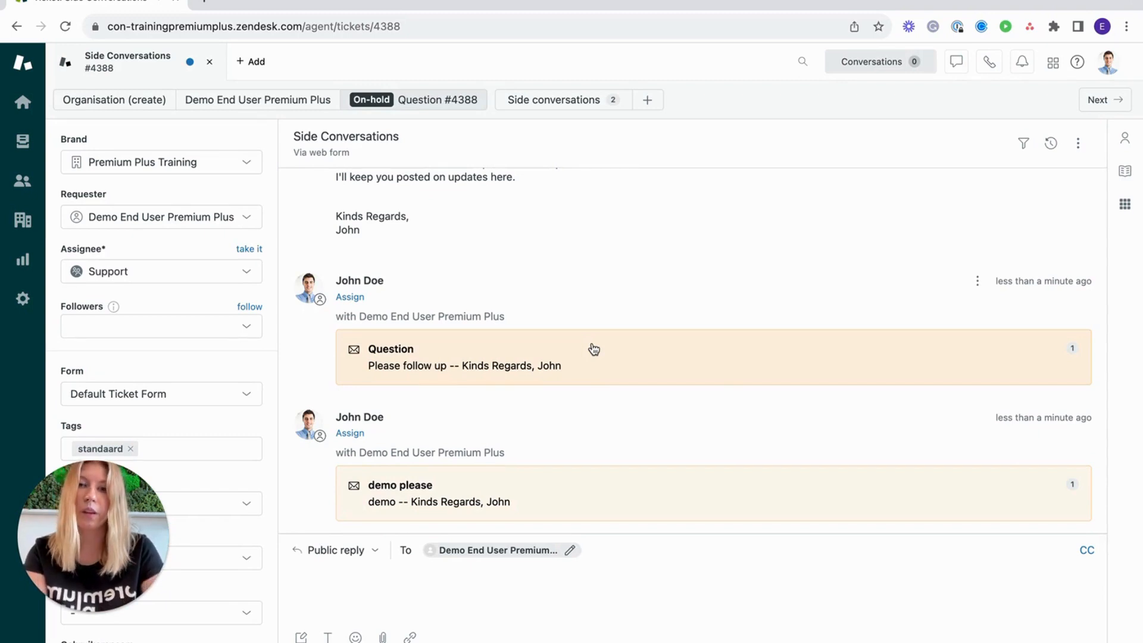
scroll(735, 331, "up", 3)
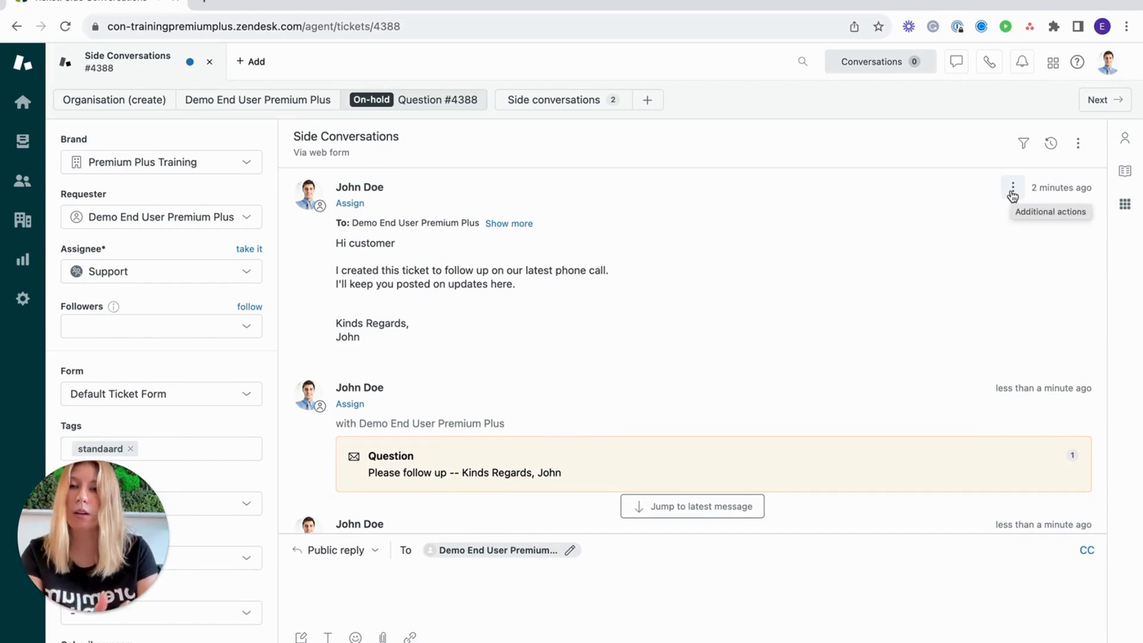
Forward the first comment via email as 'Fwd: Side Conversations' addressed to Demo End User Premium Plus
left_click(1013, 189)
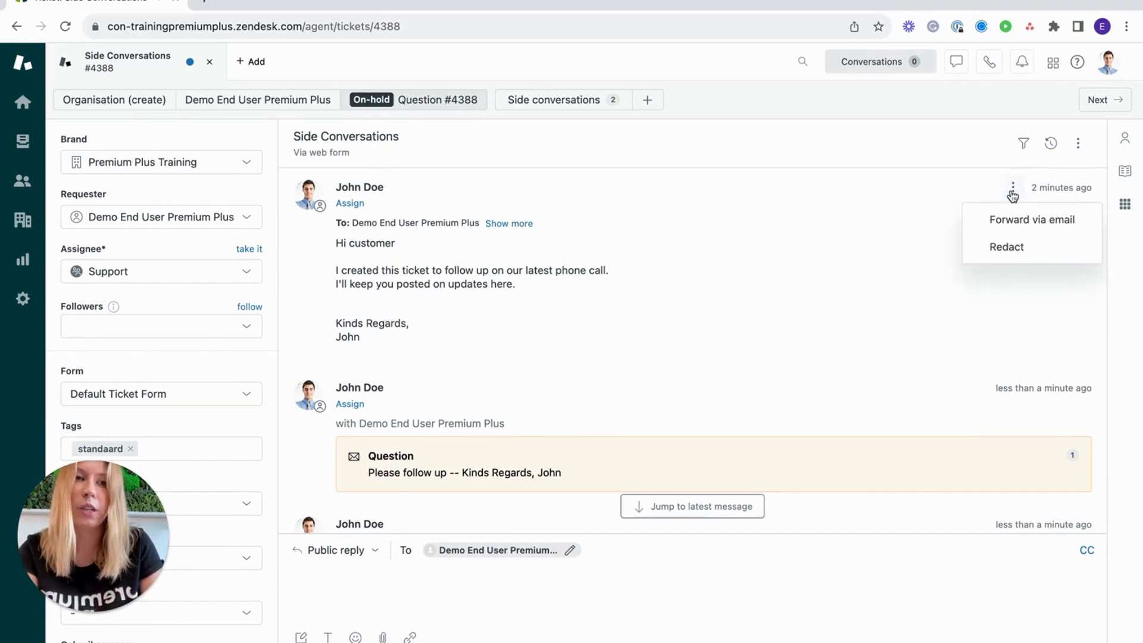
left_click(1018, 222)
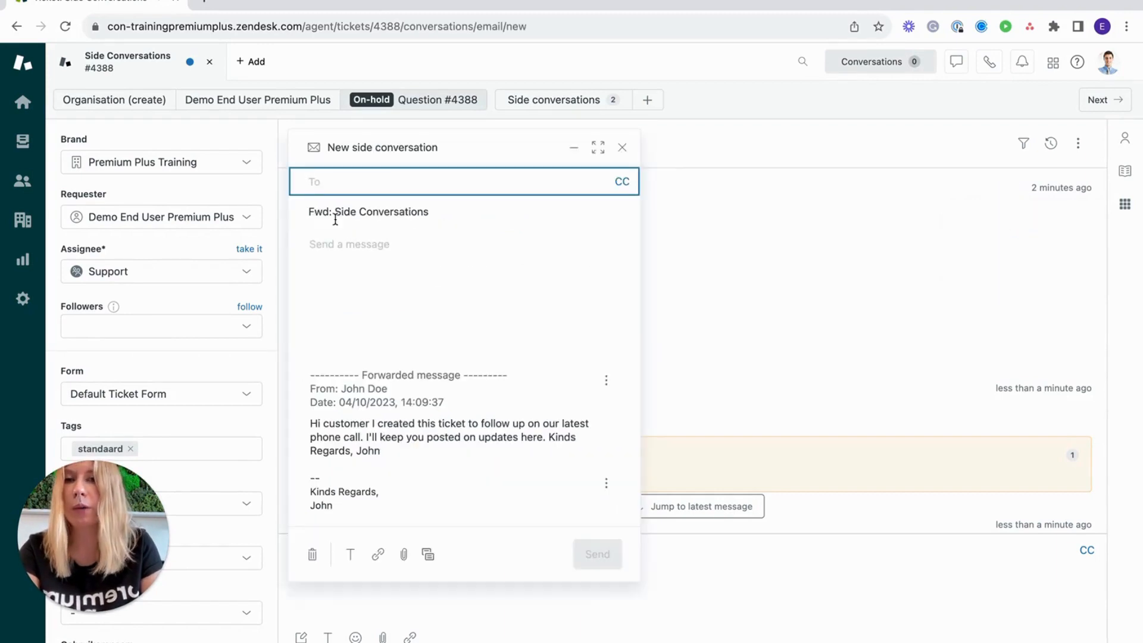
type("demo")
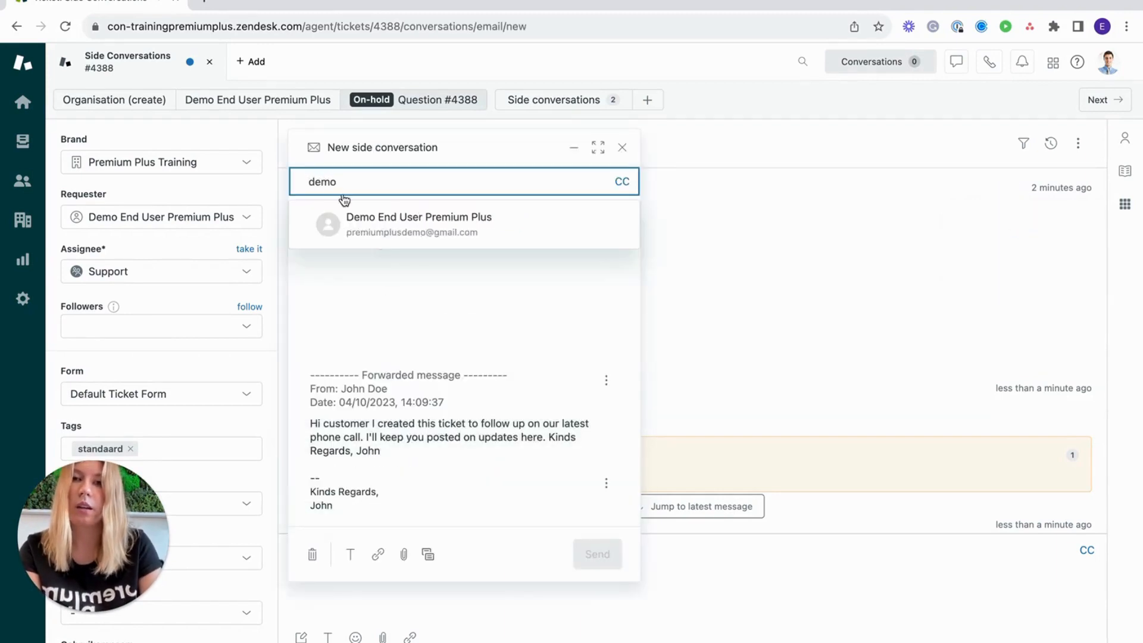
left_click(384, 221)
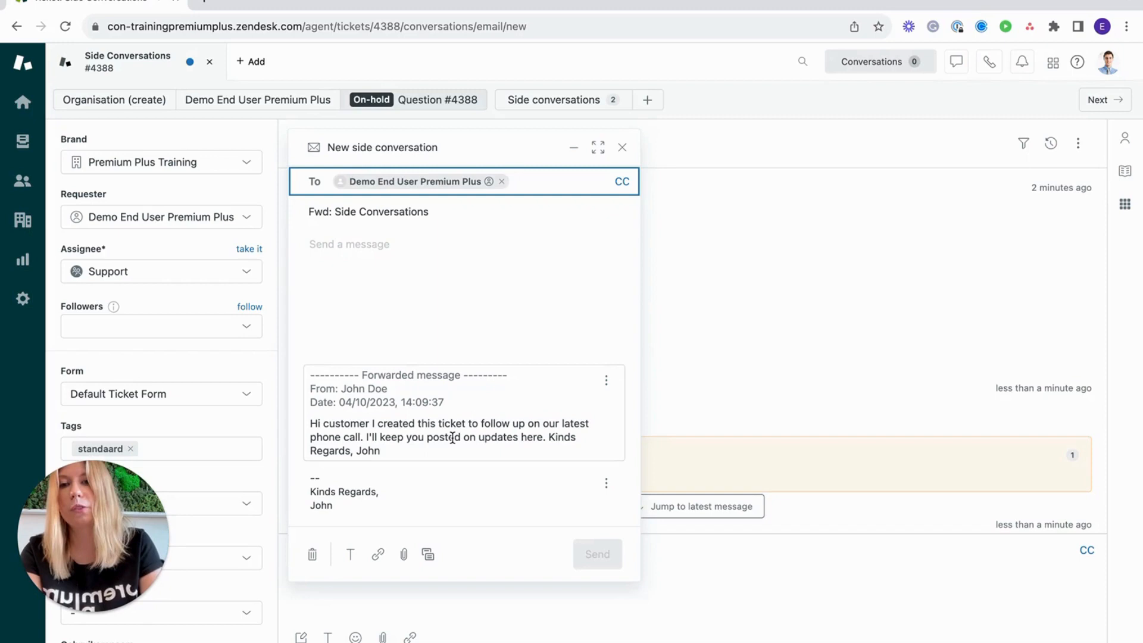